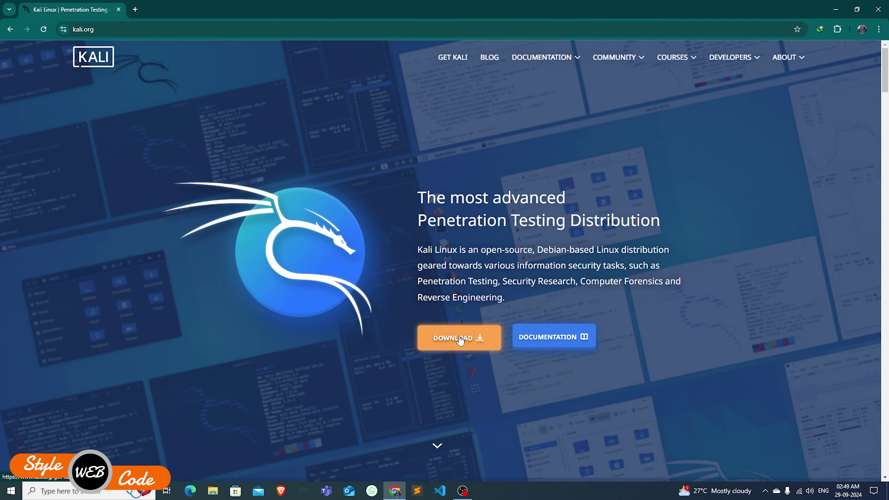
- Start downloading the 64-bit Kali Linux 2024.3 installer ISO (4.03 GB) from the Get Kali page
left_click(464, 333)
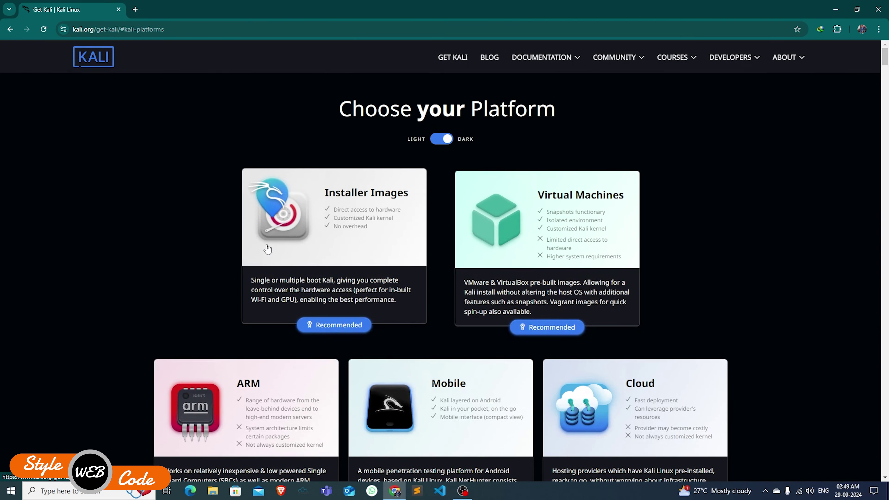
scroll(338, 237, "down", 9)
left_click(334, 237)
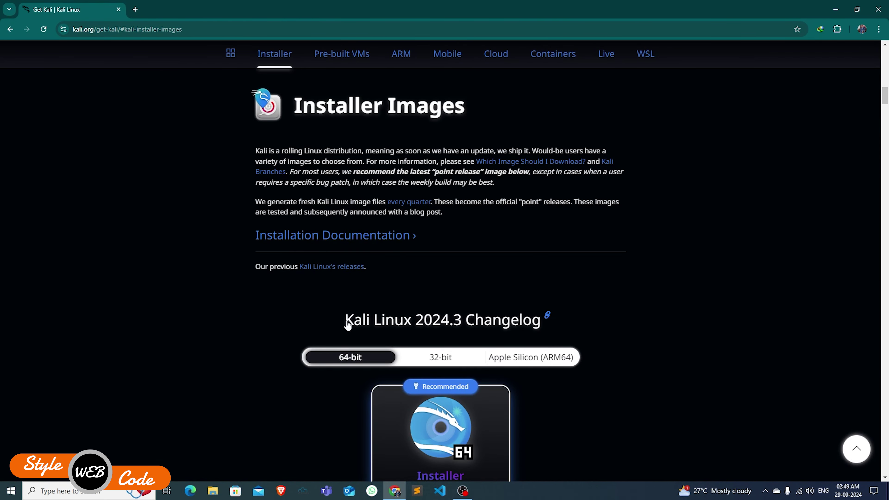
scroll(364, 318, "down", 4)
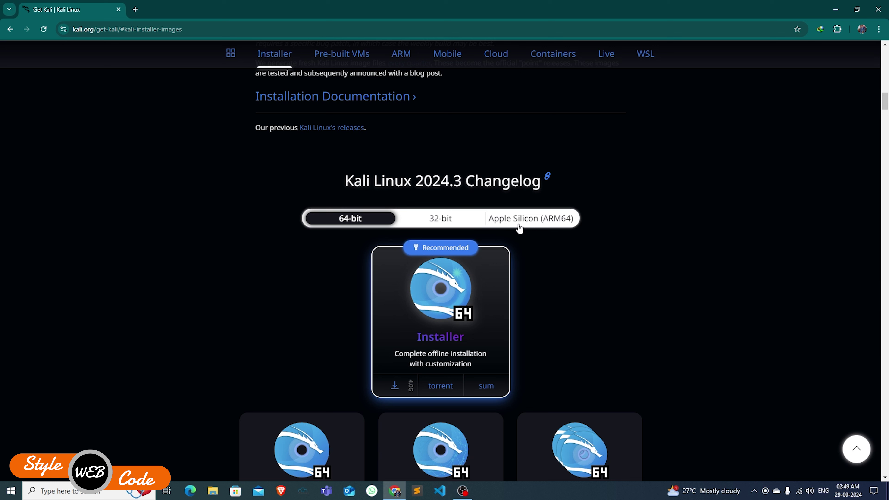
left_click(395, 387)
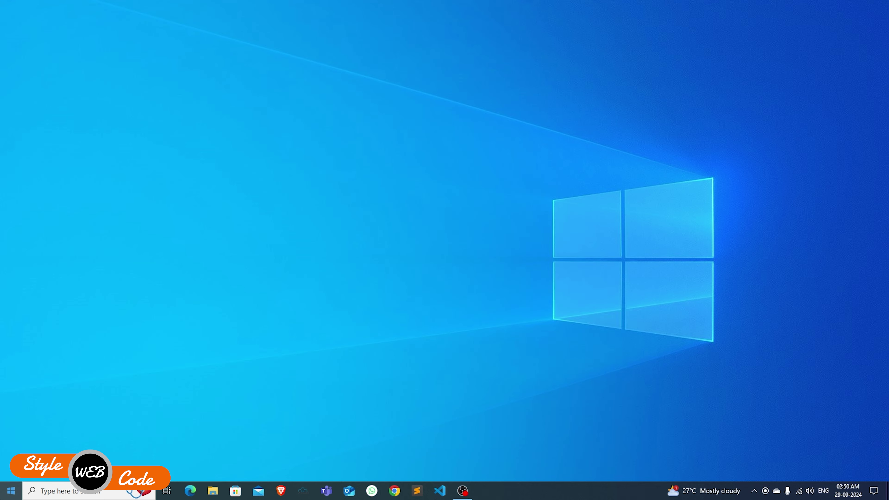
- Launch VMware Workstation Pro and begin a Custom new VM with Workstation 17.5 or later compatibility
left_click(11, 490)
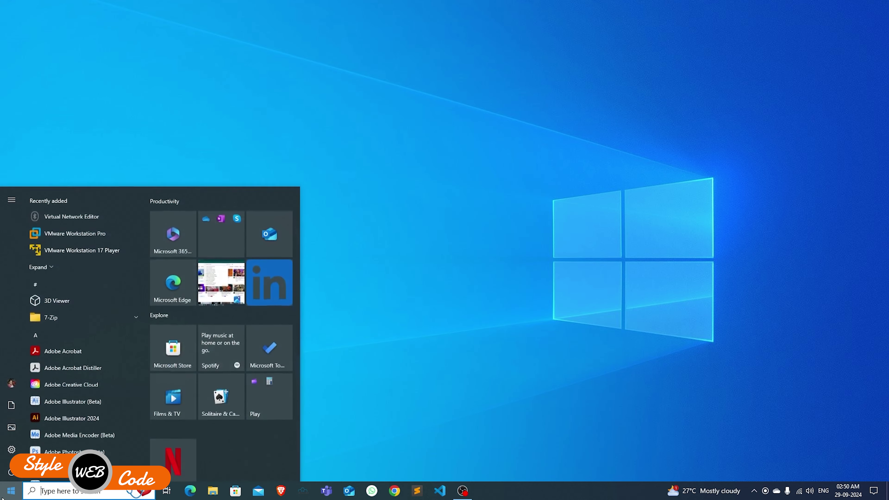
left_click(91, 231)
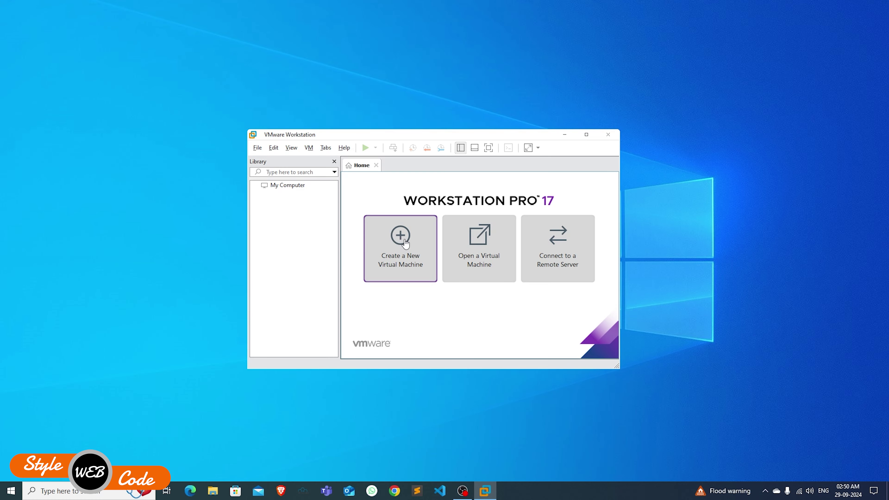
left_click(405, 243)
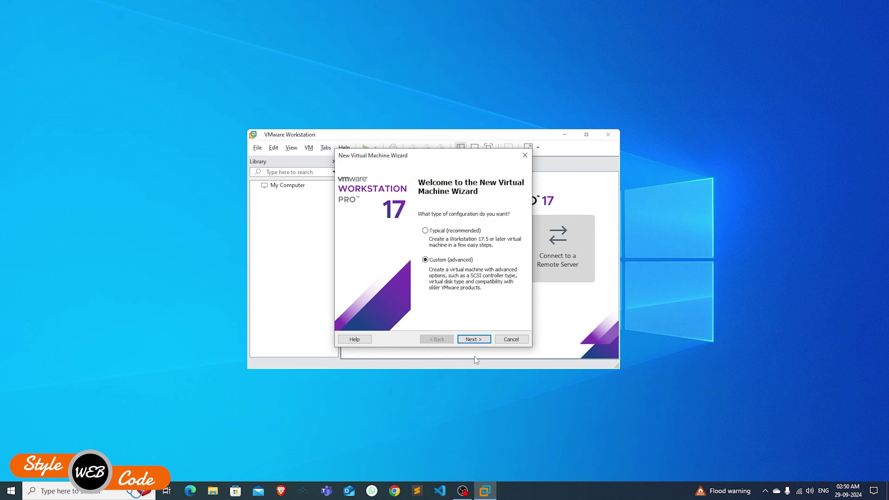
left_click(470, 341)
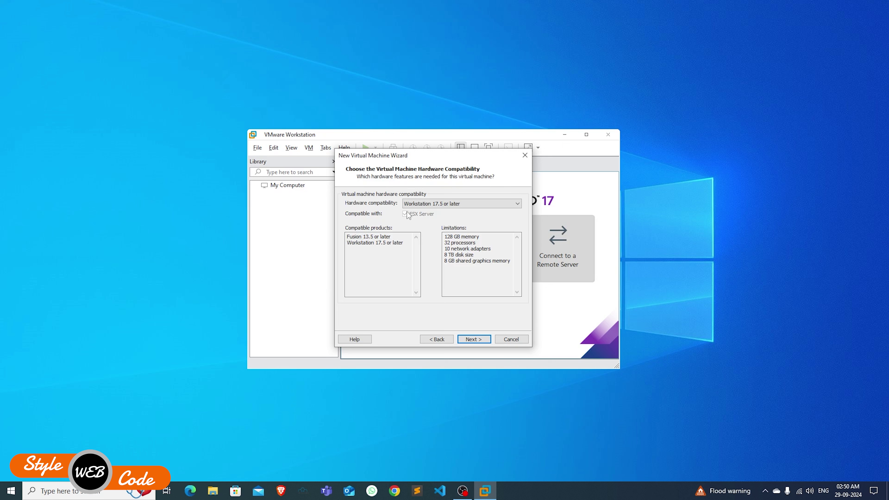
left_click(426, 204)
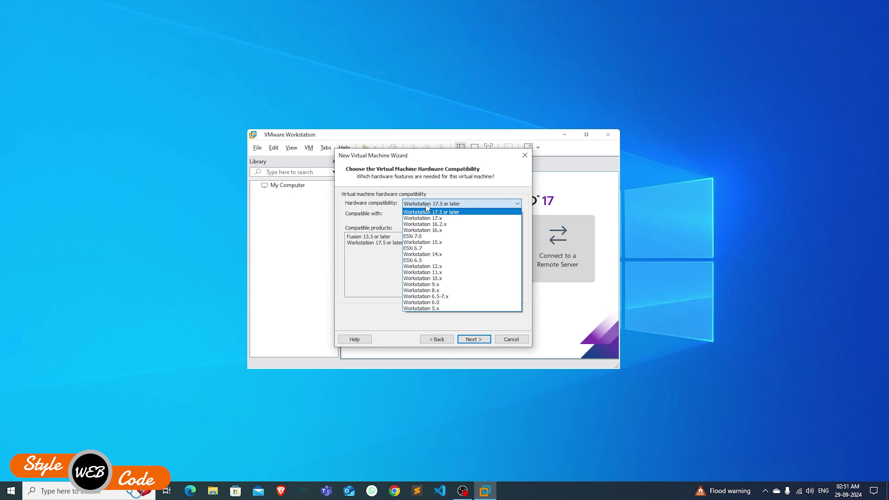
left_click(443, 213)
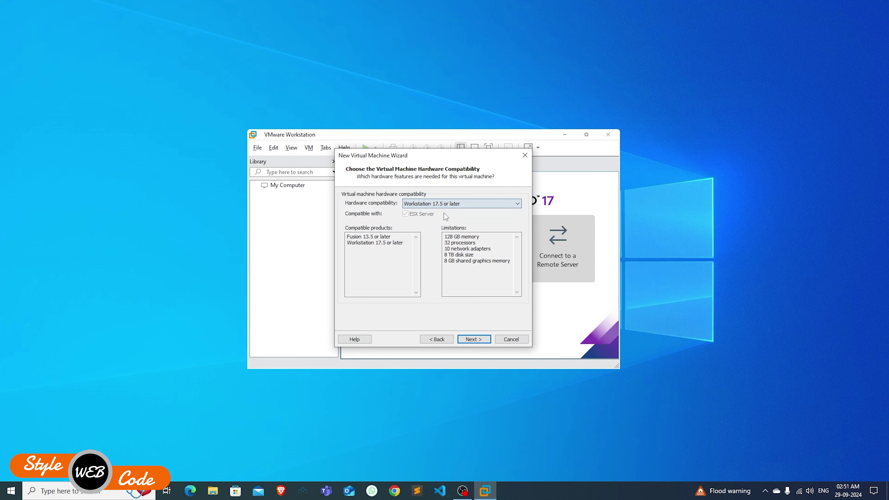
left_click(467, 339)
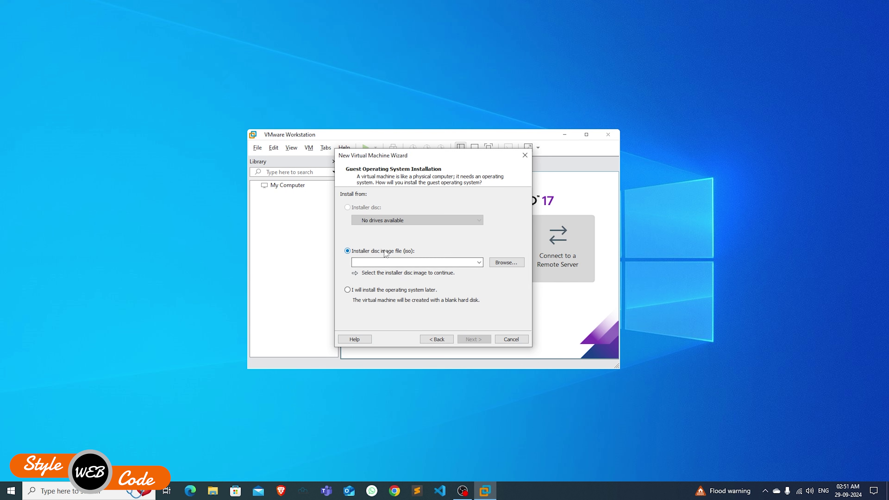
- Use the Kali Linux 2024.3 installer ISO from Downloads as the installation disc image
left_click(506, 262)
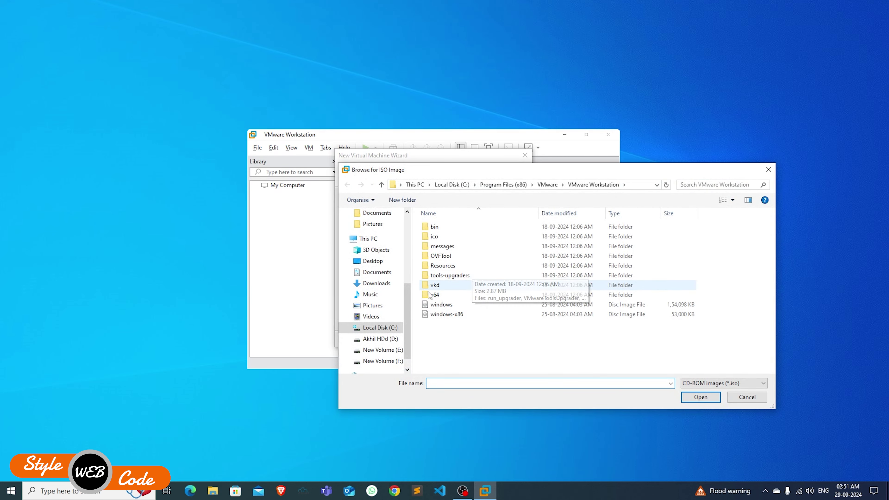
left_click(374, 283)
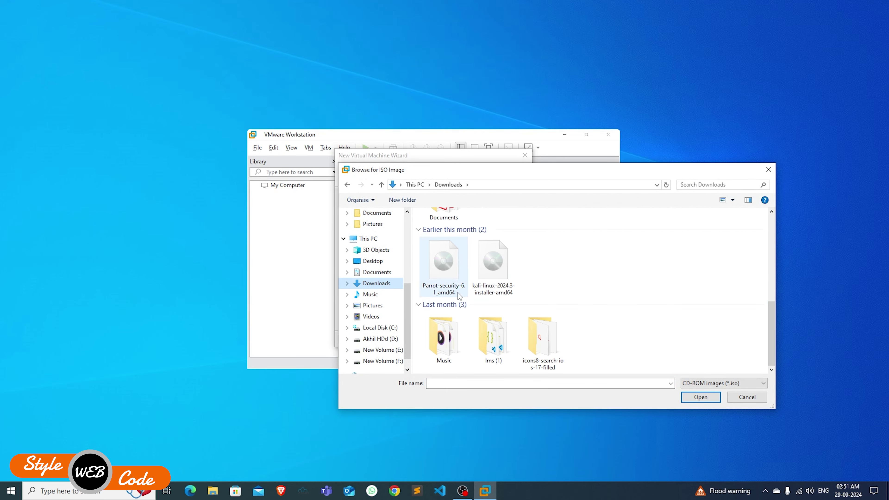
double_click(498, 270)
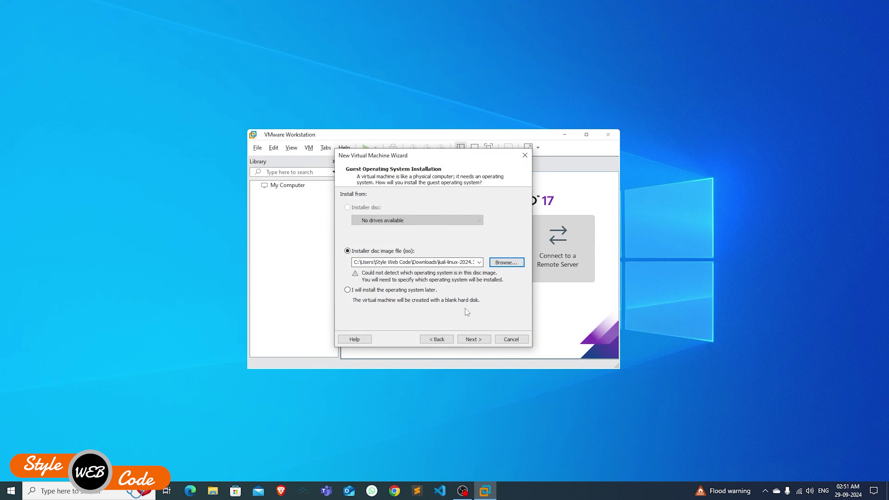
left_click(473, 340)
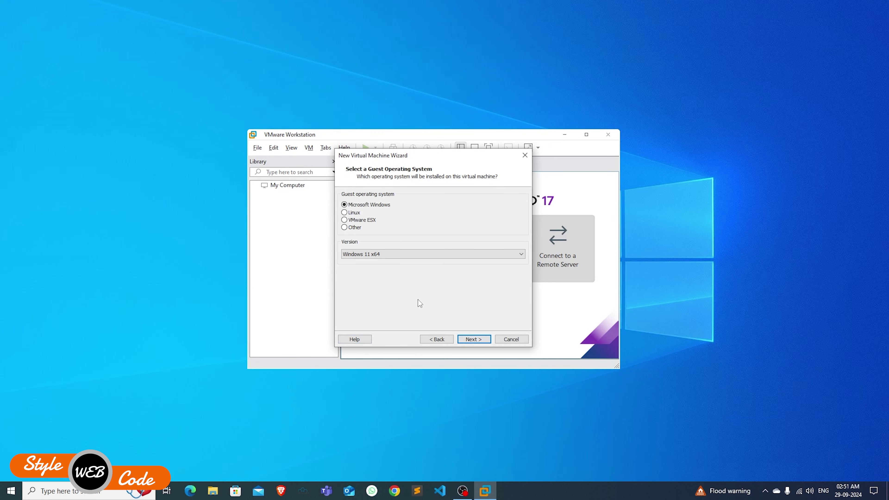
- Set the guest operating system to Linux, version Debian 6 64-bit
left_click(355, 213)
left_click(371, 258)
scroll(383, 312, "up", 5)
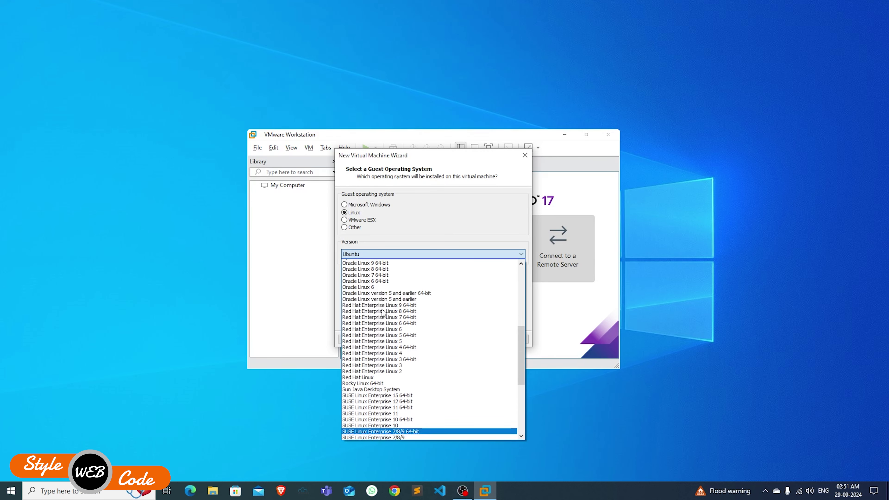
scroll(383, 312, "up", 6)
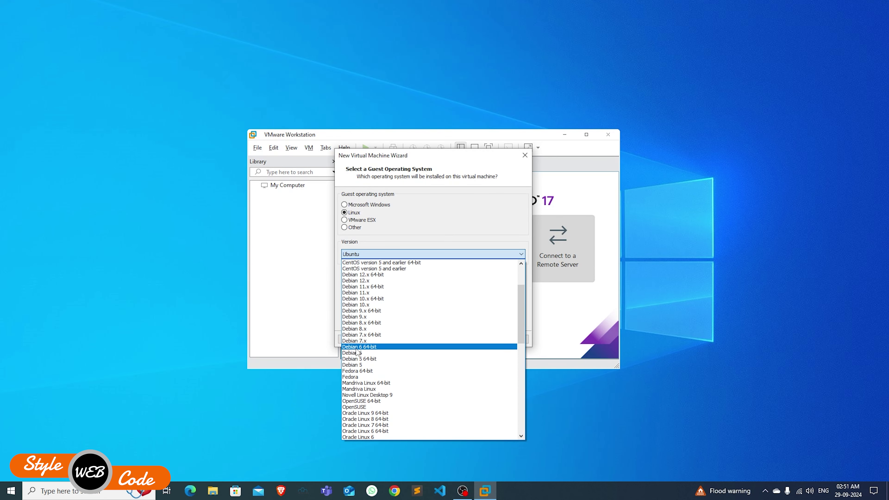
left_click(379, 347)
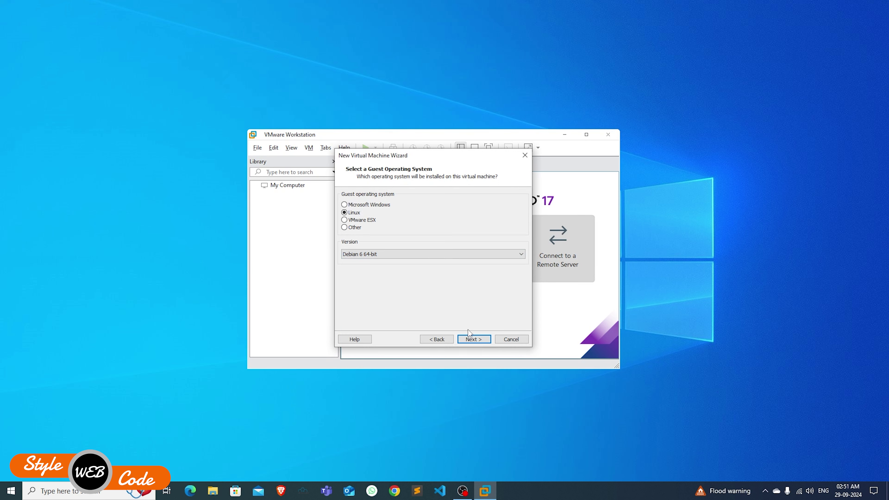
left_click(471, 338)
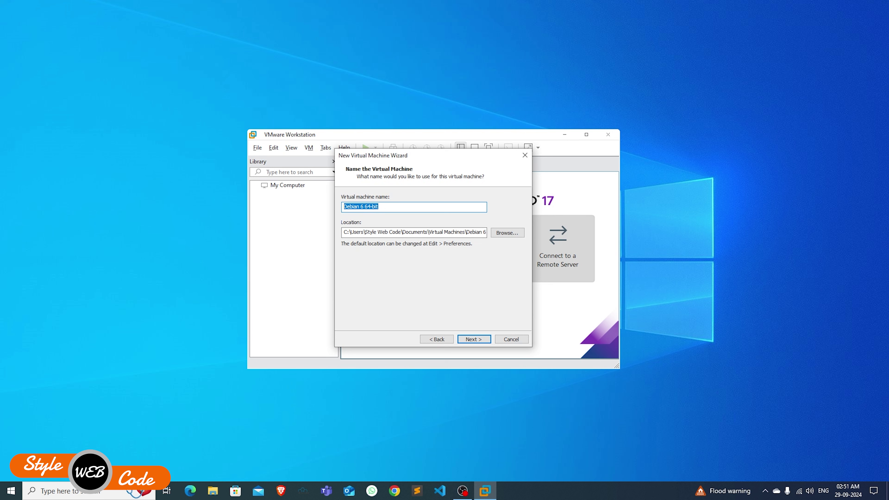
- Name the VM 'Kali Linux' and keep the default storage location instead of USB Drive (H:)
type("Kali Linu")
type("x")
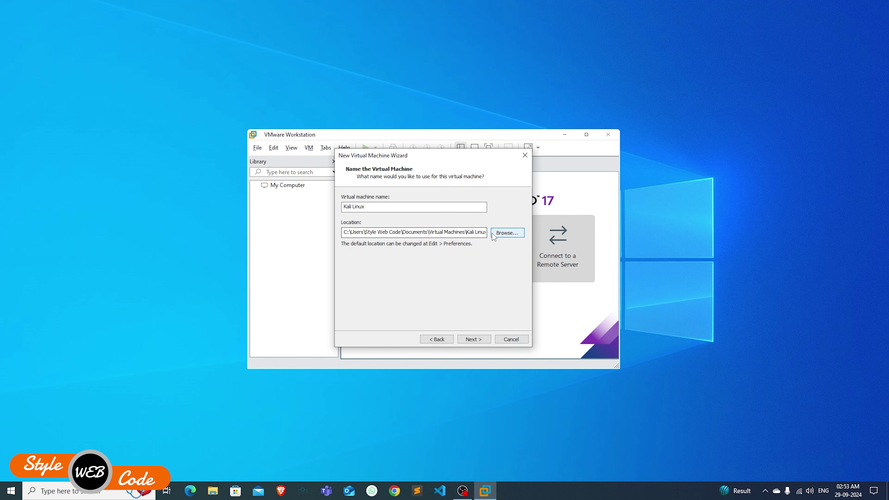
left_click(491, 234)
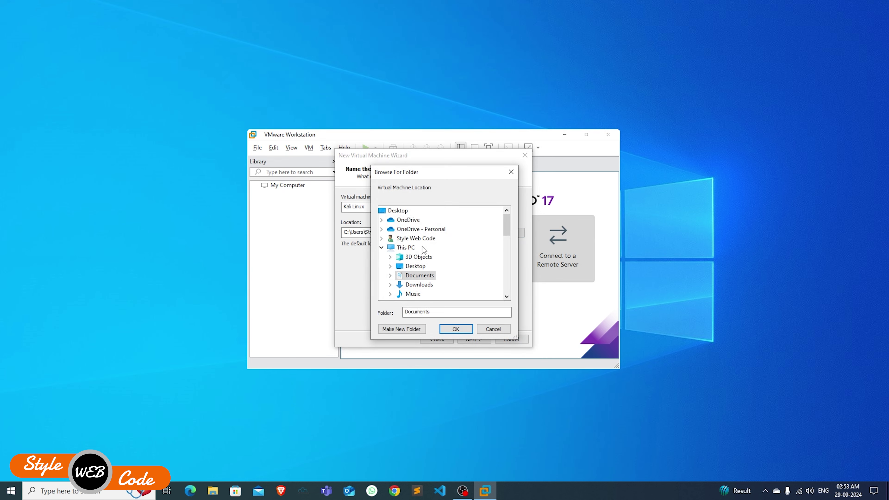
scroll(422, 246, "down", 4)
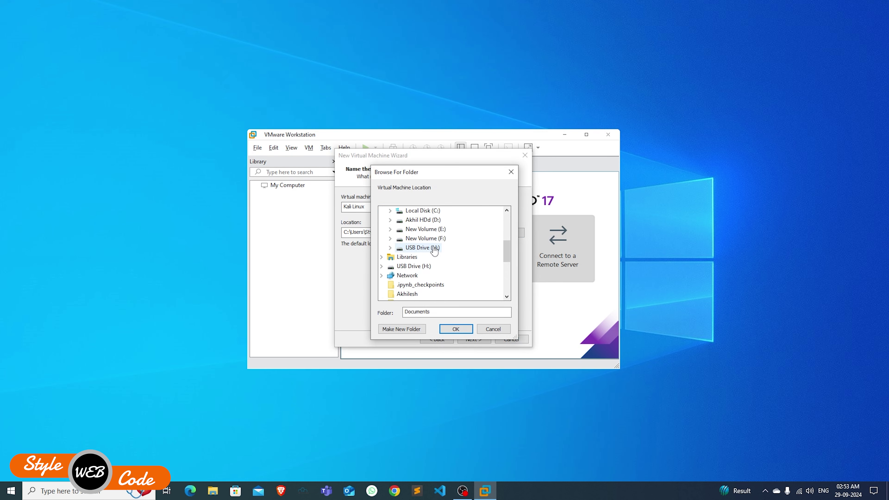
left_click(433, 248)
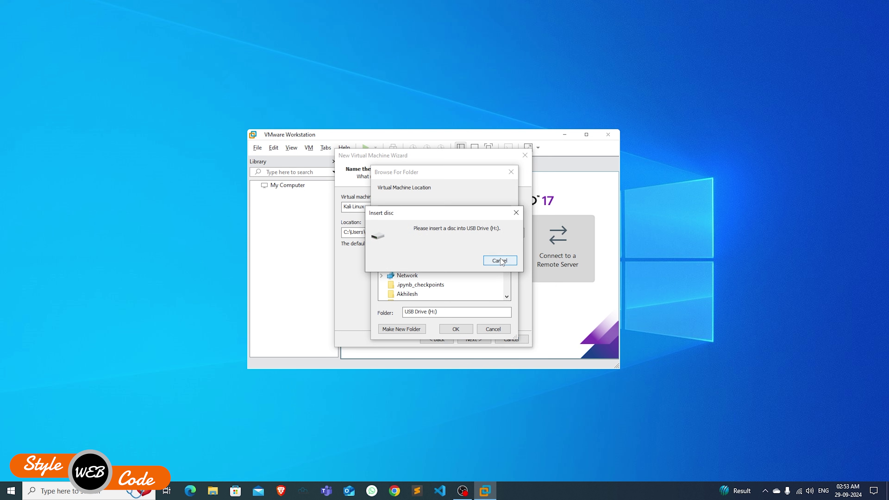
left_click(516, 212)
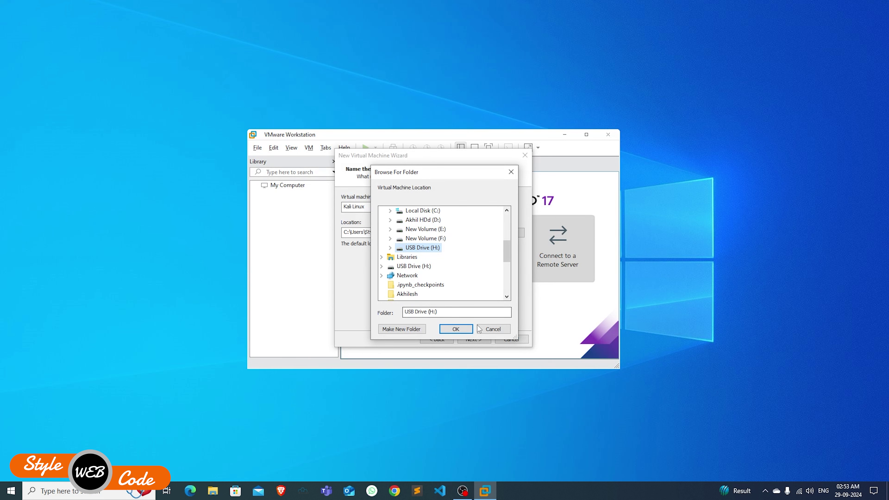
left_click(492, 329)
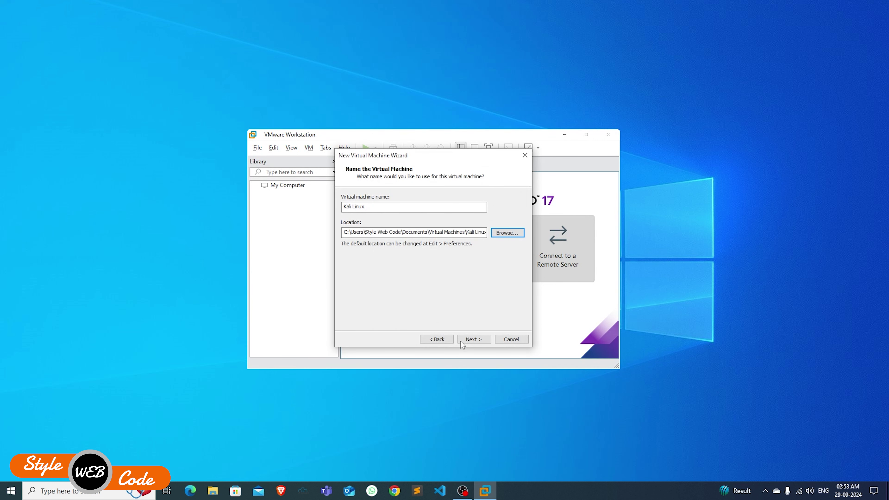
left_click(473, 339)
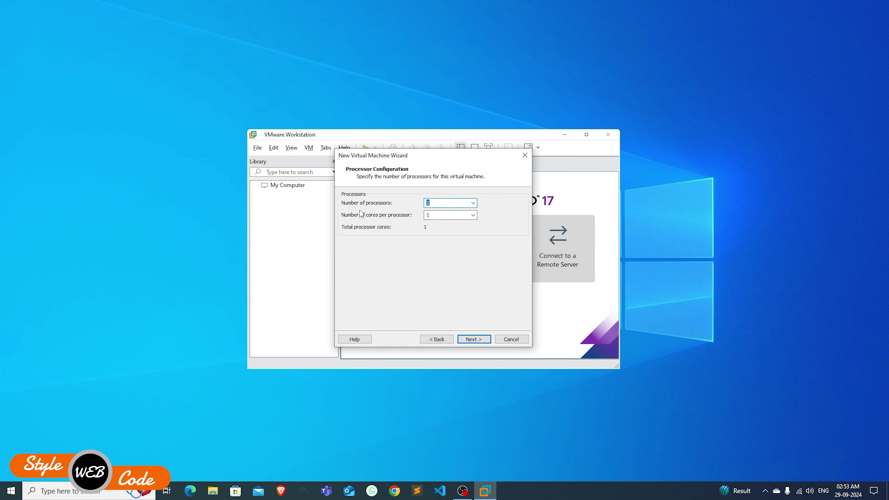
- Keep 1 processor and enter 3 cores per processor
left_click(471, 203)
left_click(470, 210)
left_click(434, 212)
type("3")
- Check the host's Intel Core i9-10850K CPU and 32 GB RAM in System properties
right_click(133, 218)
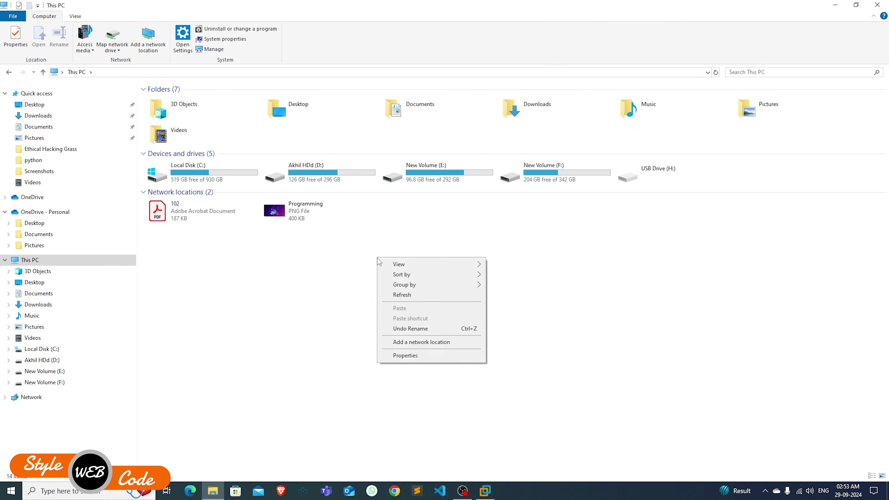
left_click(405, 356)
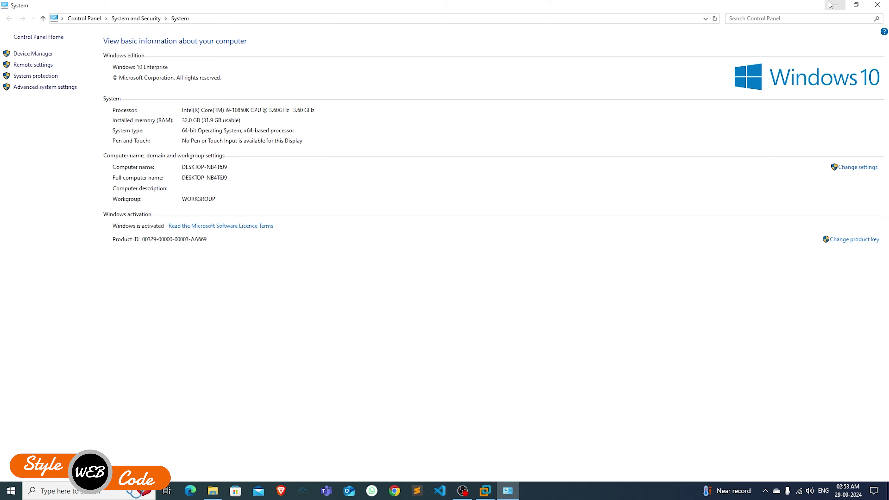
left_click(836, 5)
type("i9-10850k no. of cores")
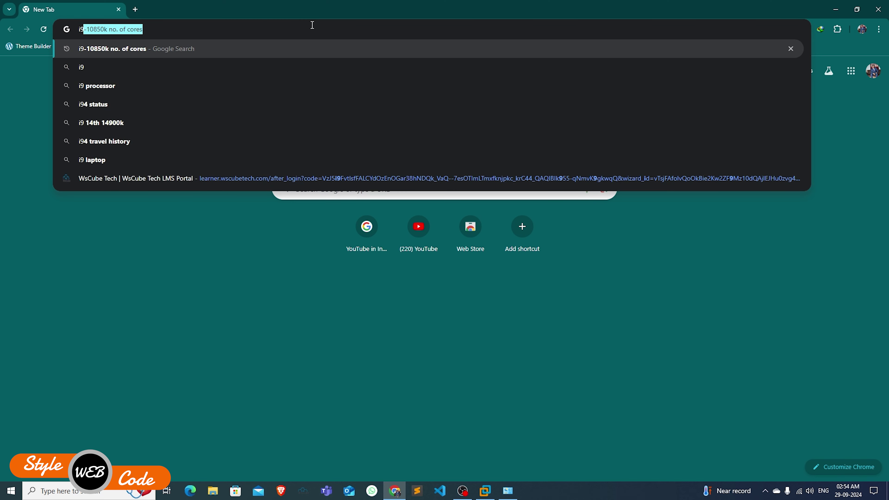
- Search Google for 'i9-10850k no. of cores' and confirm it has 10 cores
key("Right")
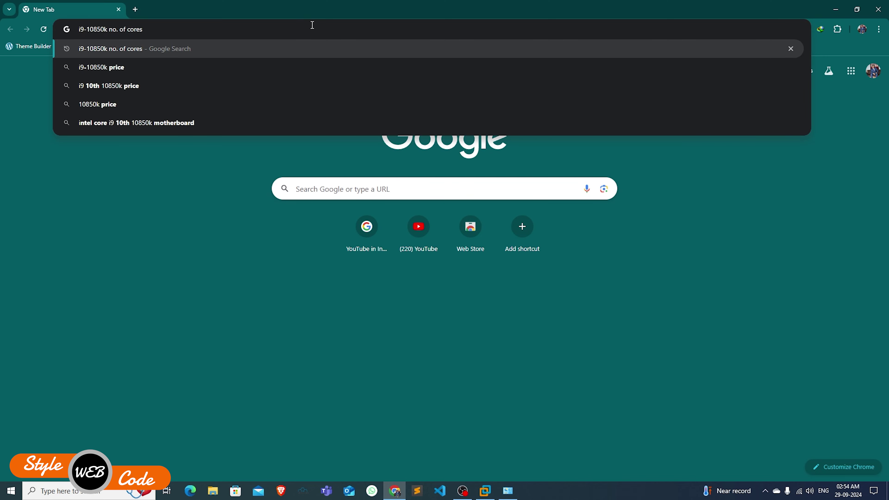
key("Return")
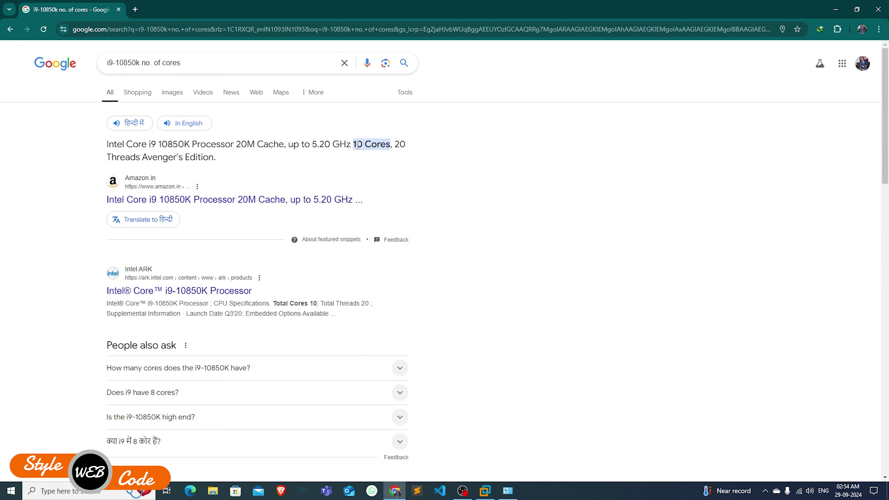
left_click_drag(356, 144, 385, 144)
left_click(835, 9)
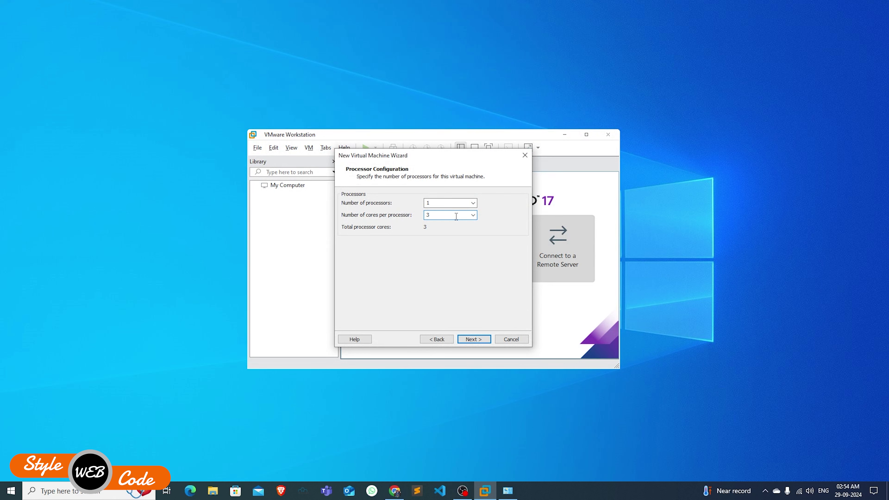
- Raise the VM memory to 6.1 GB and keep NAT networking
left_click(478, 341)
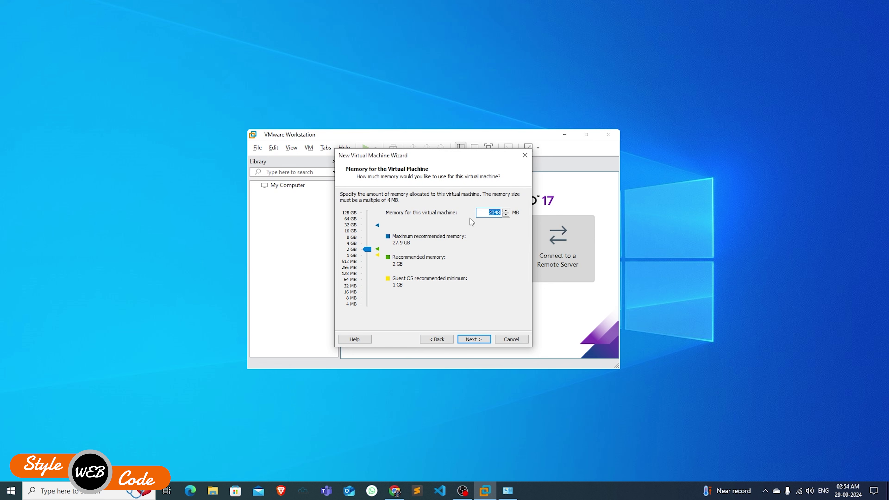
left_click_drag(372, 249, 371, 238)
left_click(472, 340)
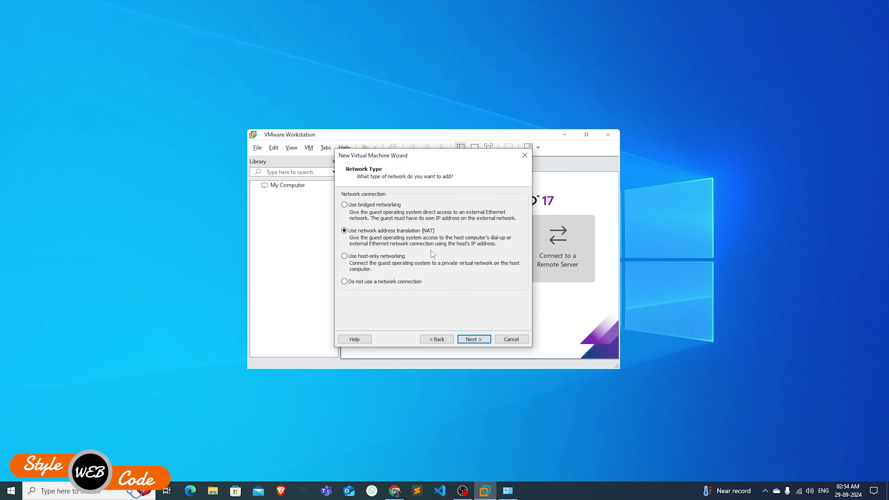
left_click(465, 338)
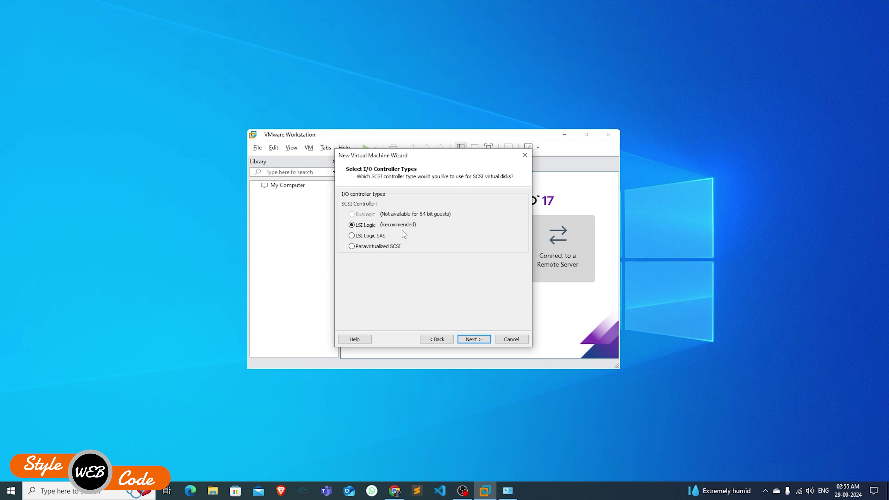
- Keep LSI Logic and SCSI, create a new 60 GB disk 'Kali Linux.vmdk', and finish
left_click(472, 339)
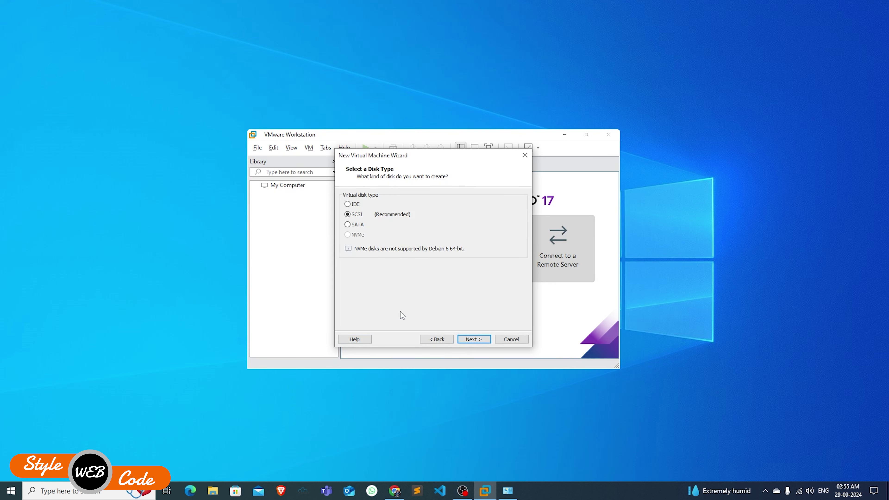
left_click(472, 339)
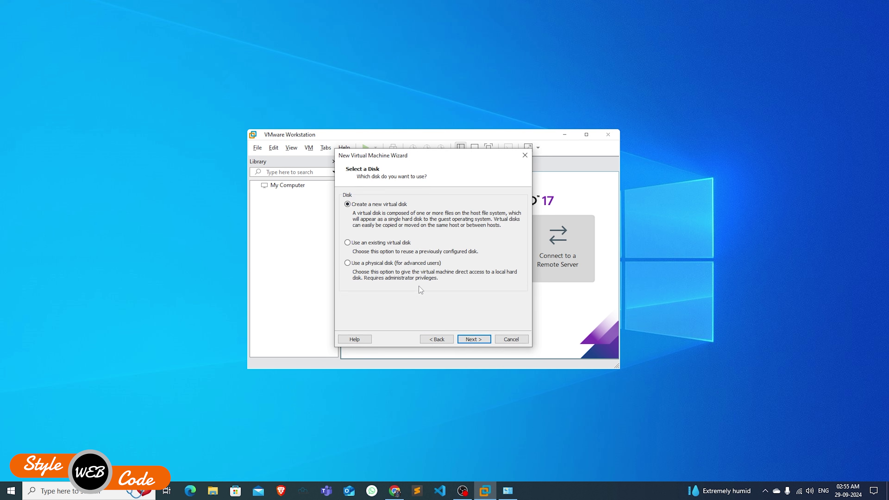
left_click(474, 339)
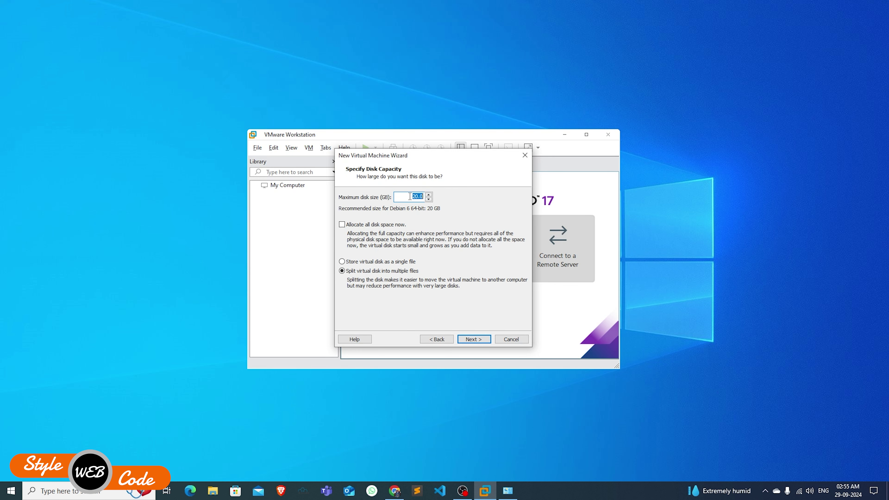
type("60")
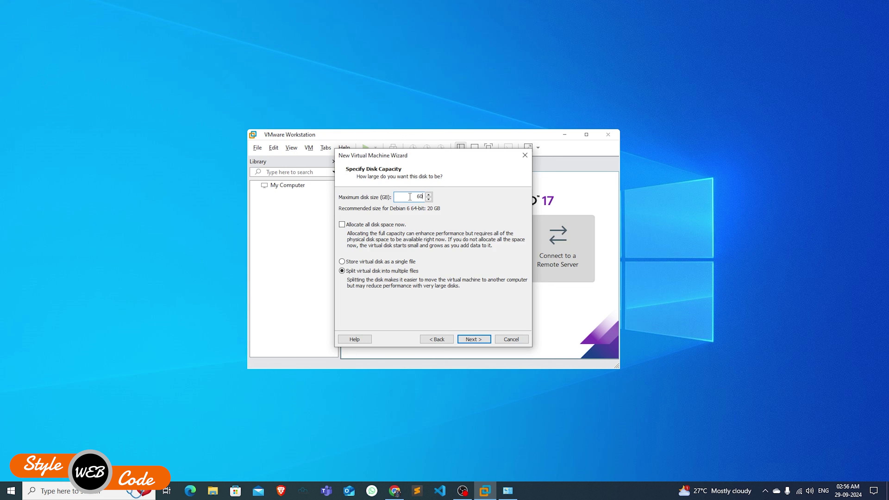
left_click(486, 339)
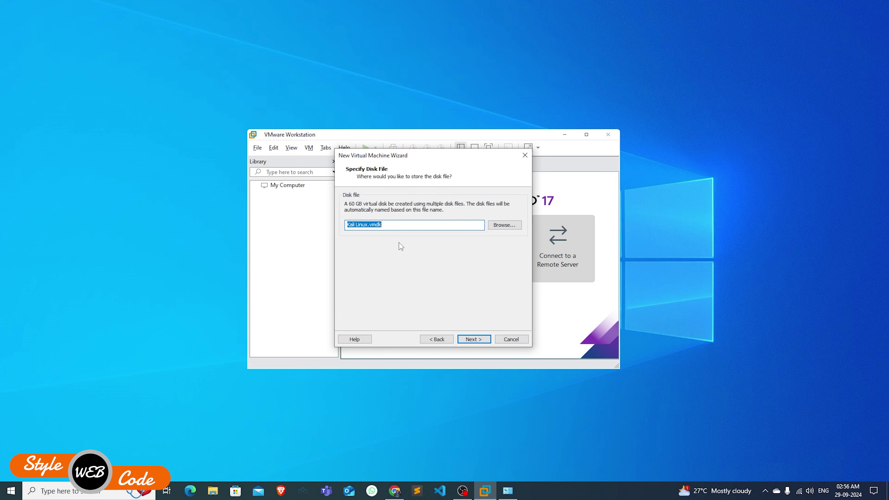
left_click(473, 339)
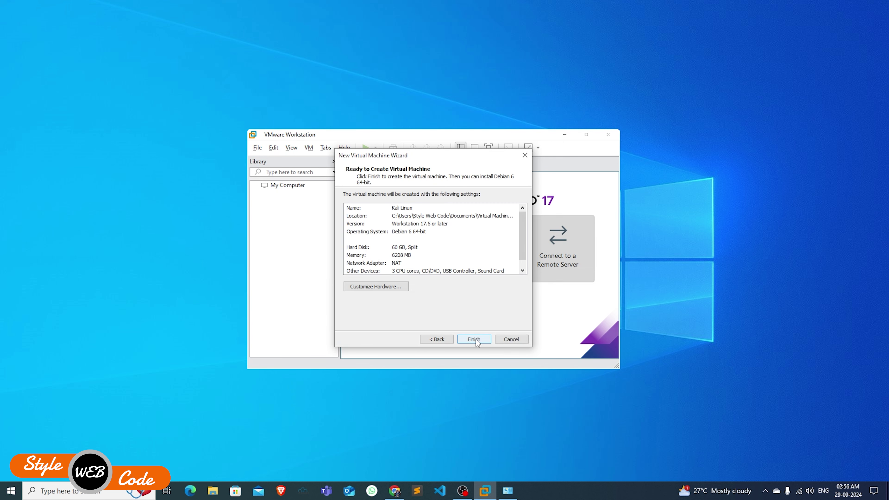
left_click(474, 339)
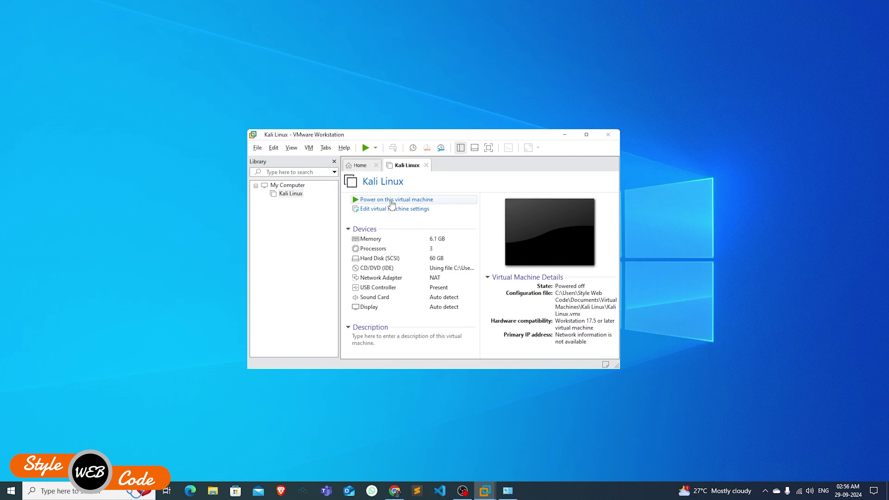
- Power on the Kali Linux VM, maximize the window, and boot Graphical install
left_click(390, 201)
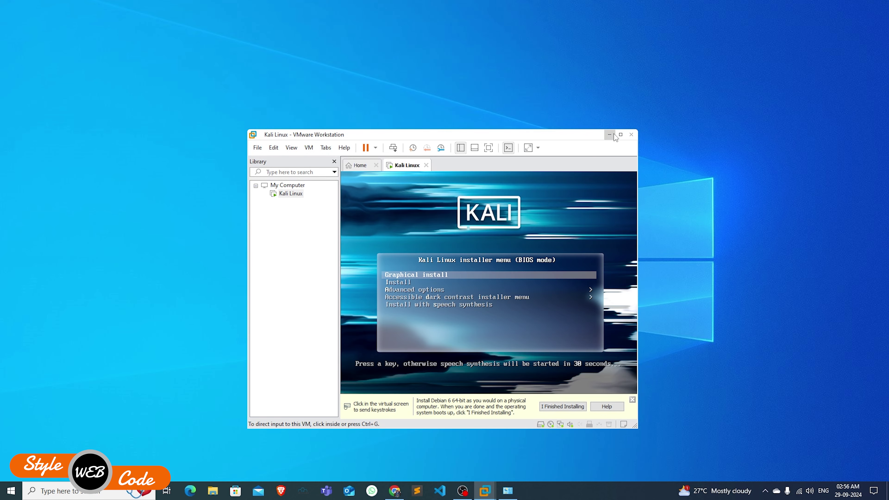
left_click(618, 135)
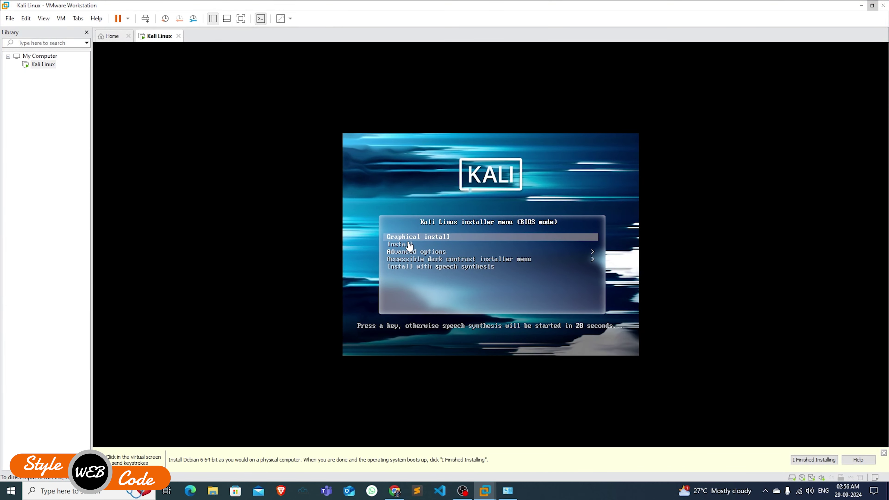
left_click(426, 241)
key("Return")
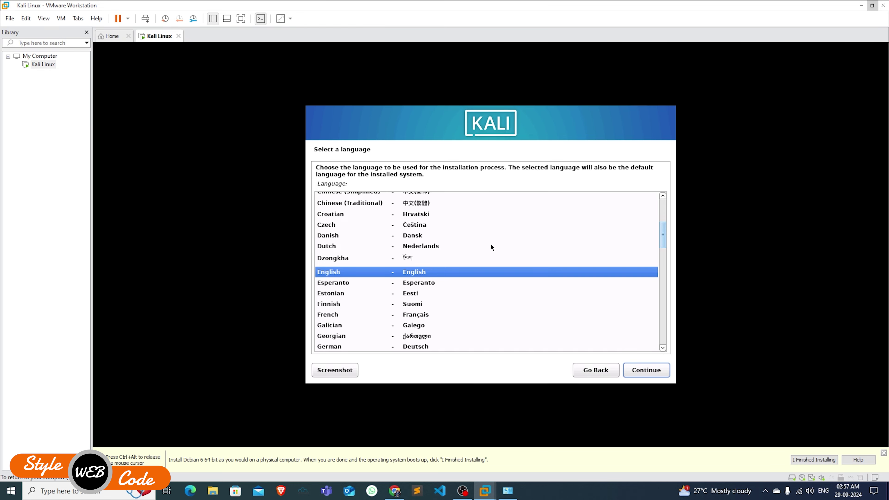
- Choose English as language, India as location, and the American English keymap
key("Return")
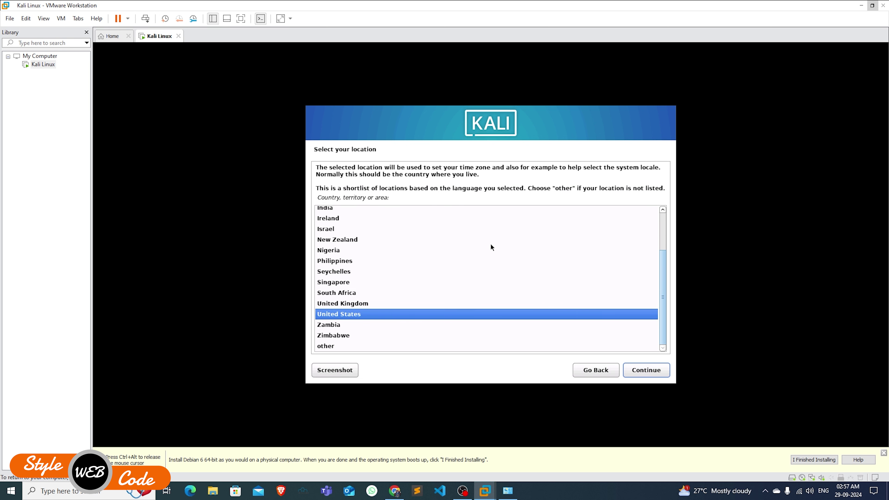
key("Up")
key("Up")
key("Up")
key("Up")
key("Up")
key("Up")
key("Up")
key("Up")
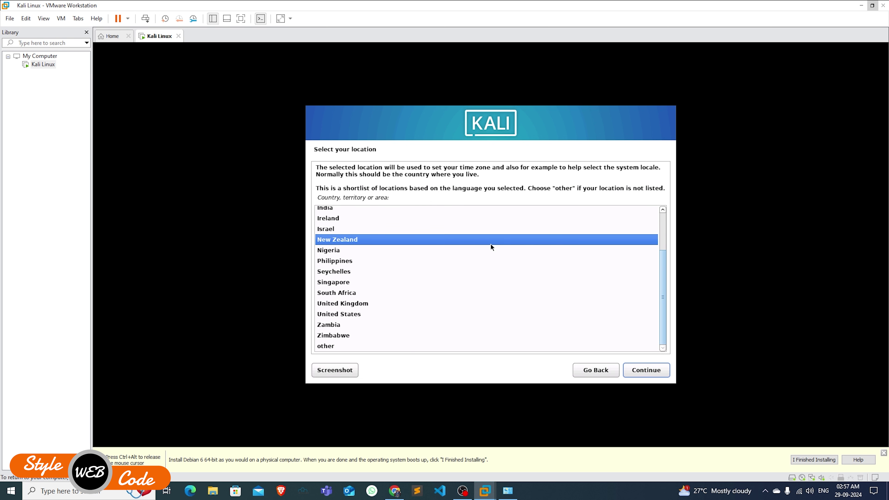
key("Return")
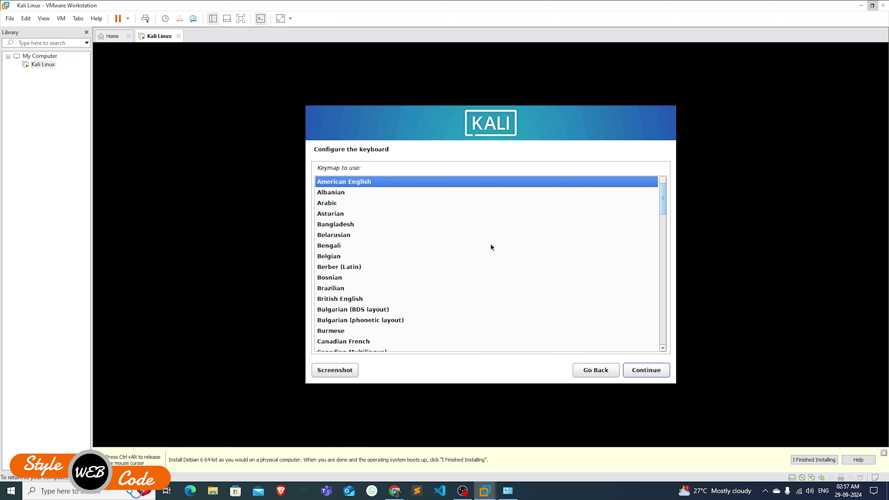
key("Return")
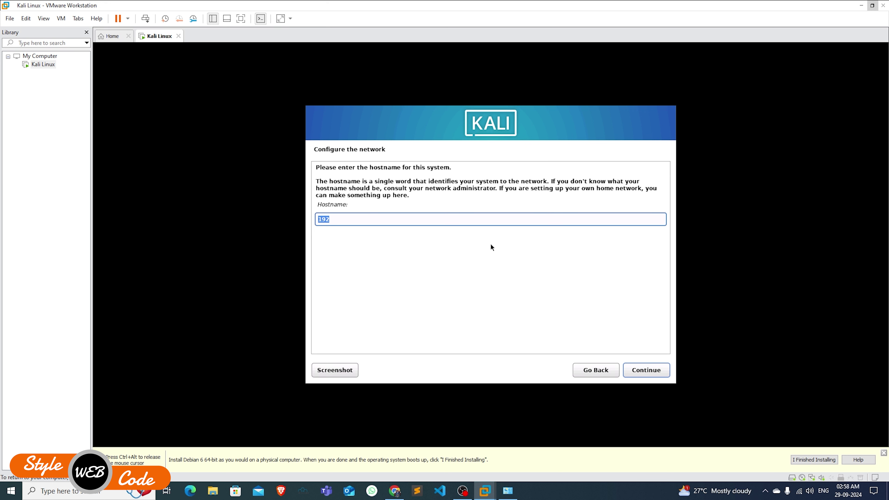
- Enter 'Kali' as the hostname and leave the domain name blank
type("Kalie")
key("BackSpace")
key("BackSpace")
type("i")
left_click(699, 389)
left_click(646, 370)
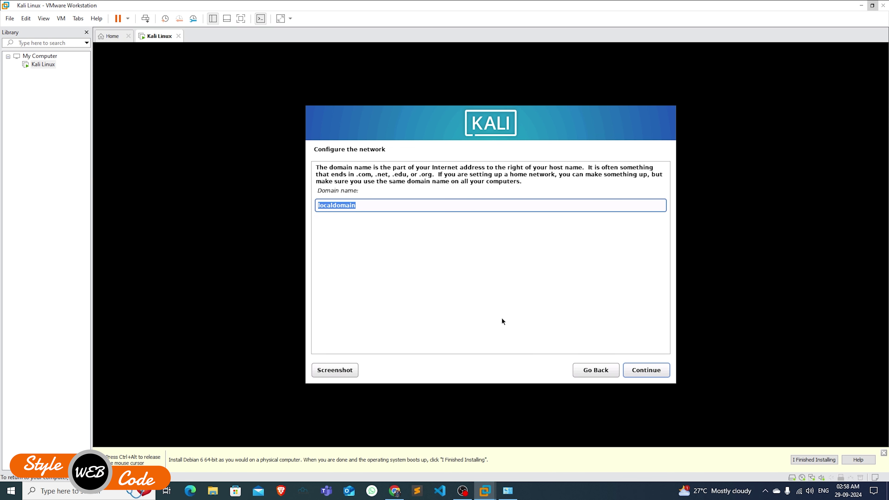
key("BackSpace")
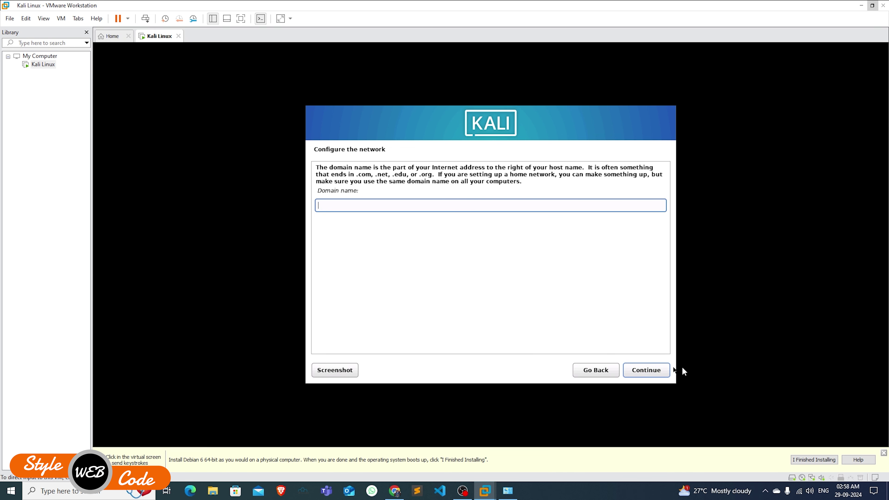
left_click(648, 370)
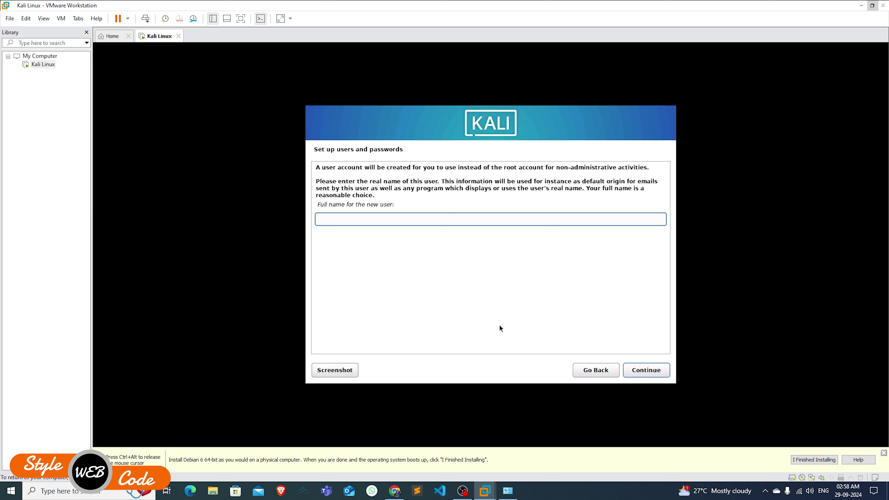
- Enter the new user's full name and accept the suggested username
type("Akhil")
left_click(646, 370)
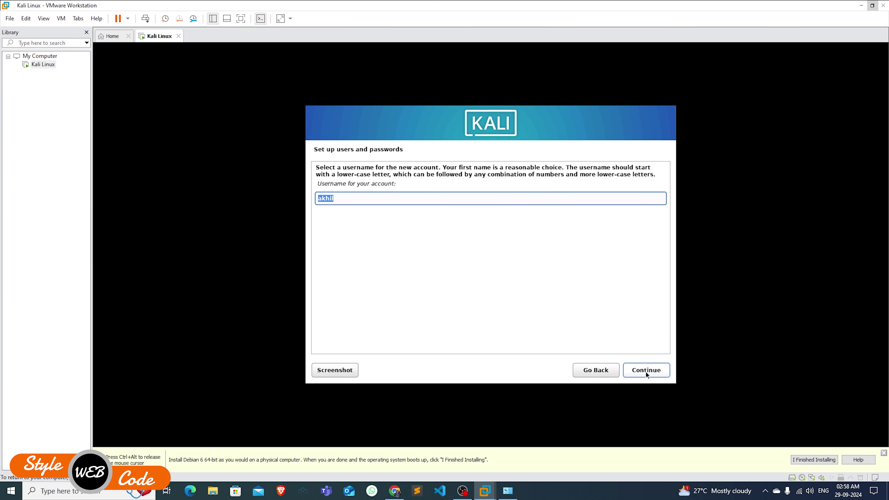
left_click(646, 371)
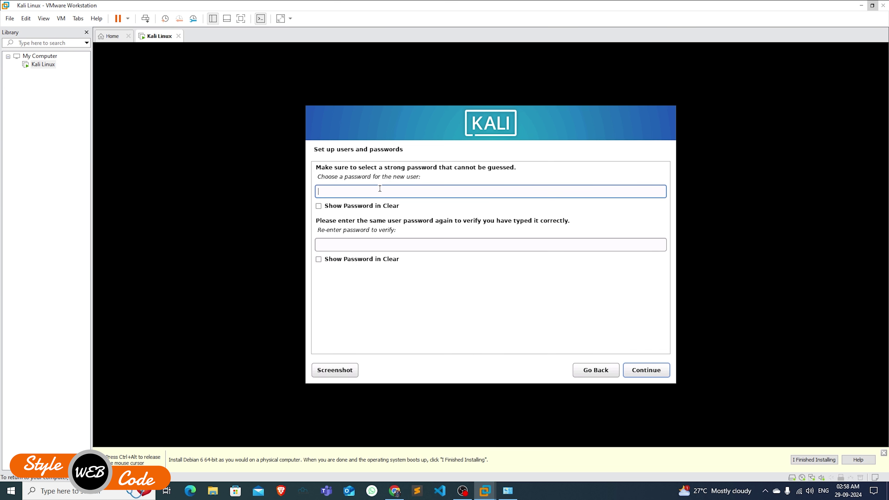
- Set and verify the user's password with both fields shown in clear text
left_click(352, 207)
left_click(341, 260)
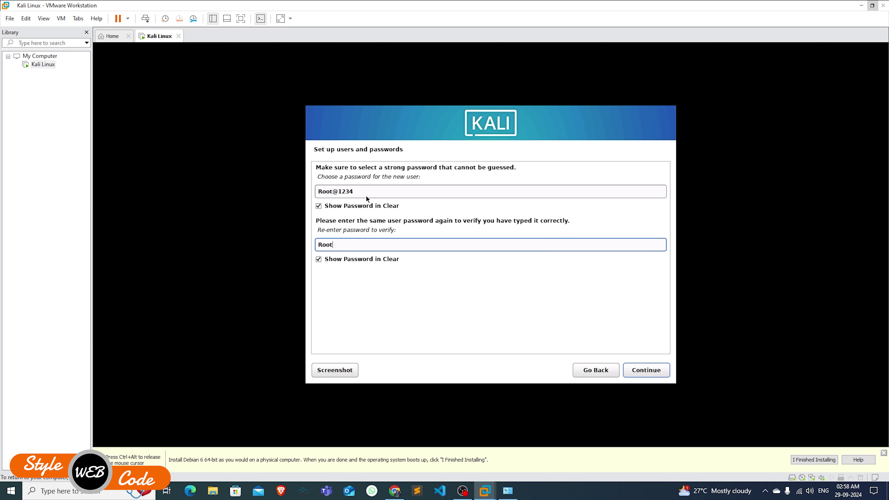
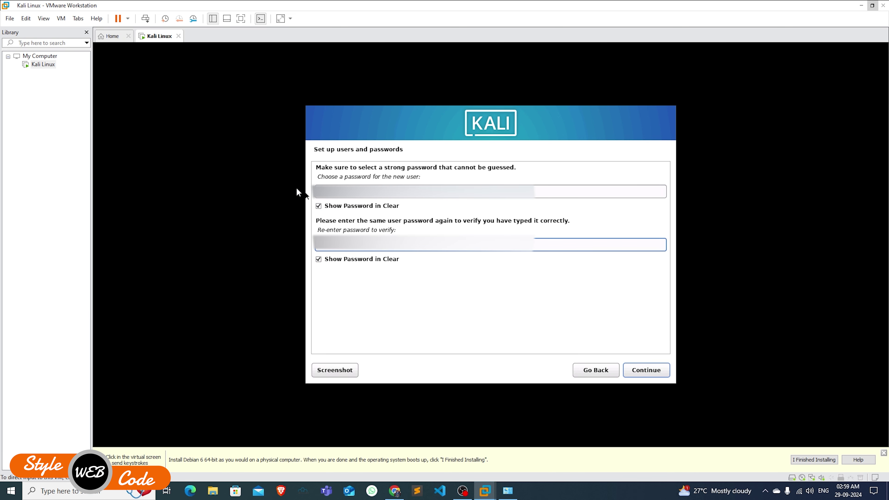
left_click(320, 192)
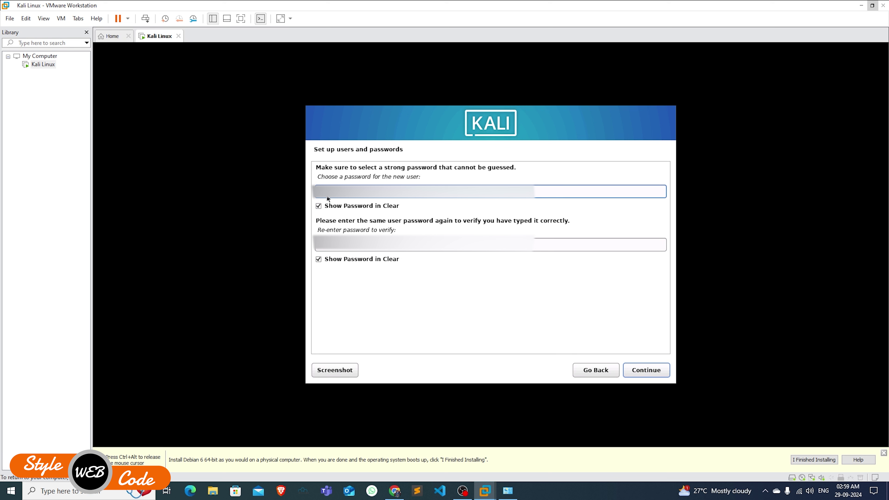
left_click(329, 248)
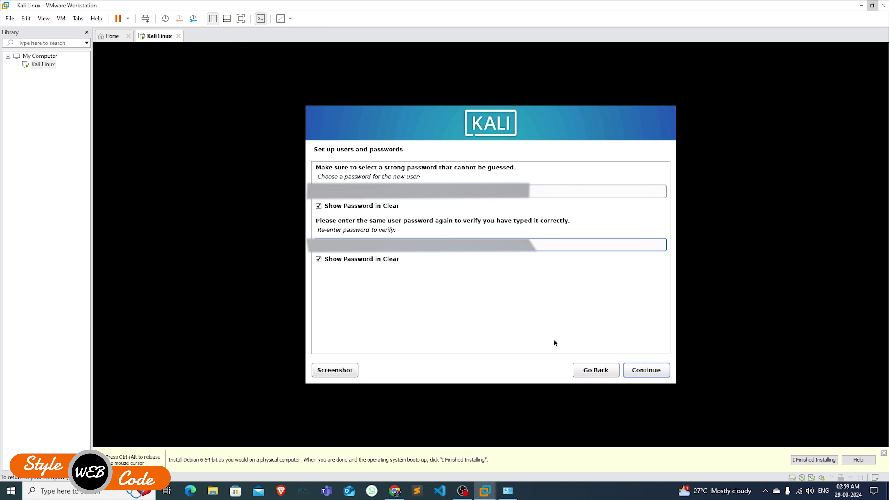
left_click(639, 372)
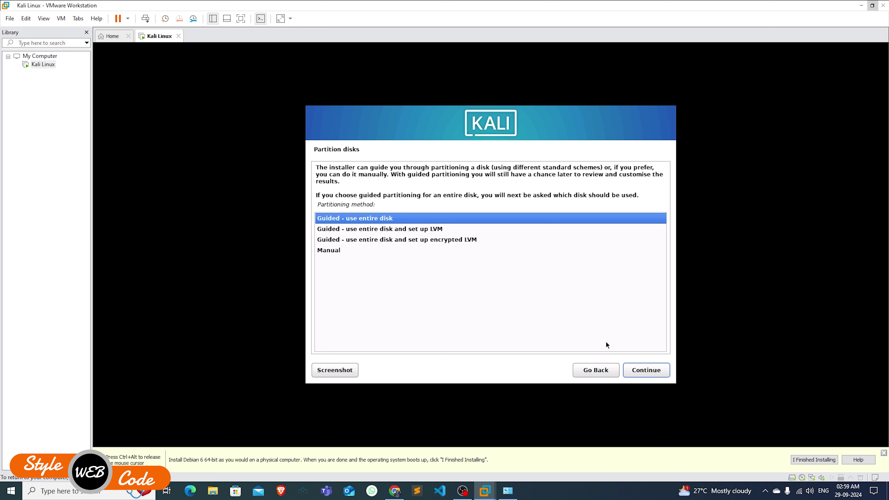
- Guided-partition the entire 64.4 GB sda disk with all files in one partition and write changes
left_click(644, 372)
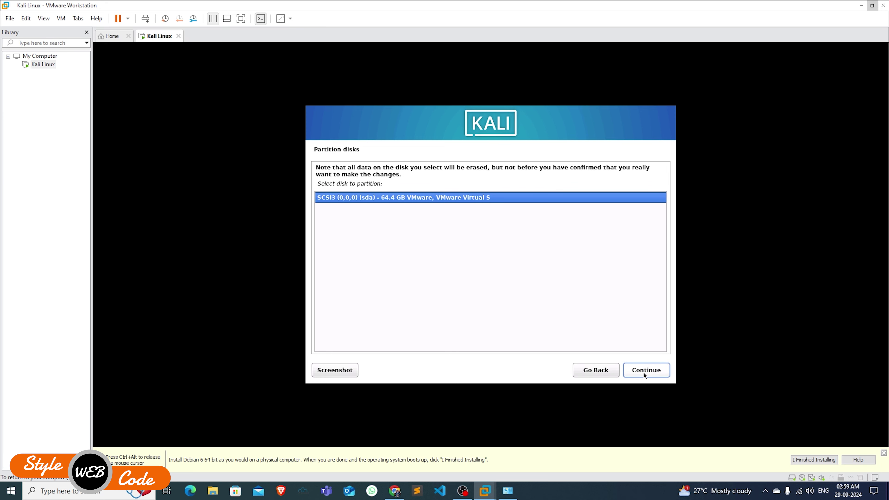
left_click(643, 372)
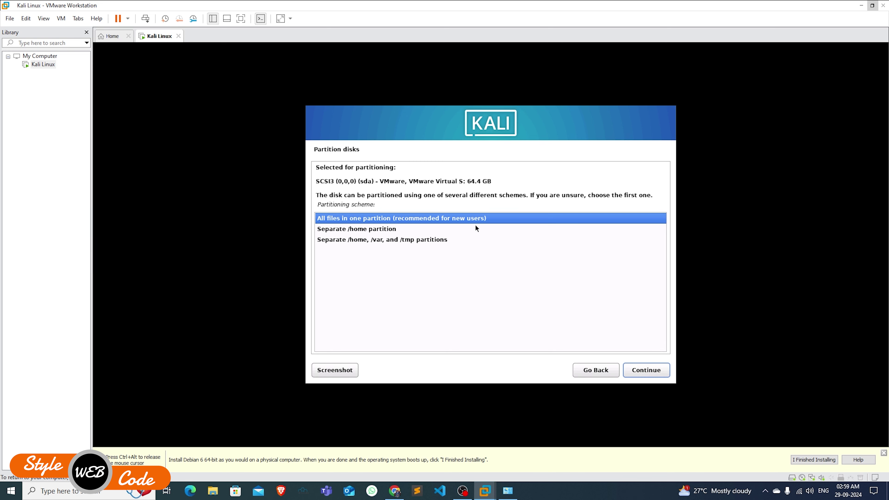
left_click(653, 371)
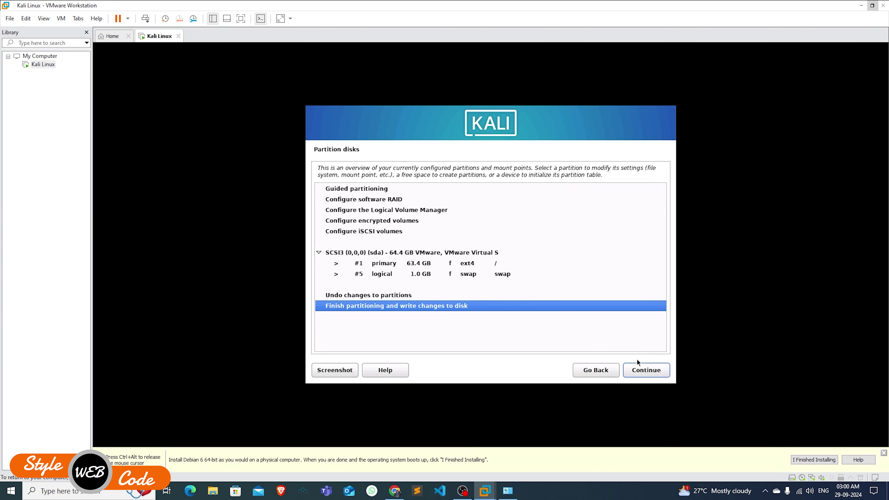
left_click(642, 373)
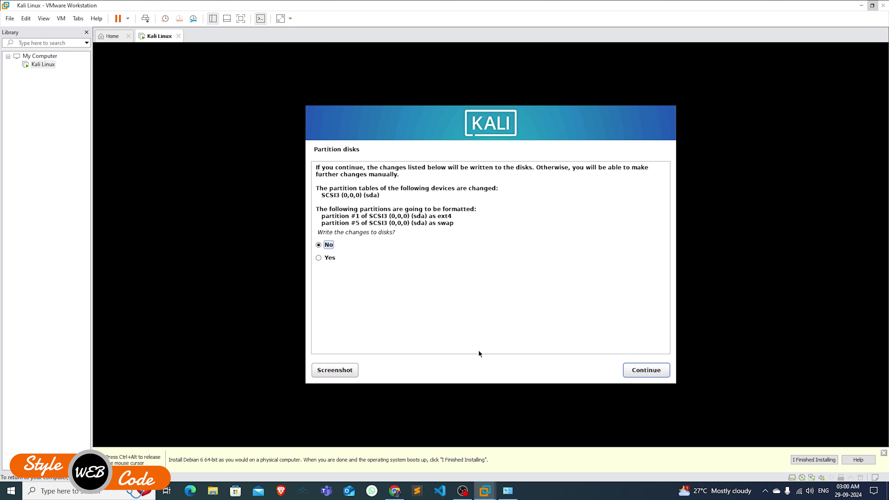
left_click(636, 373)
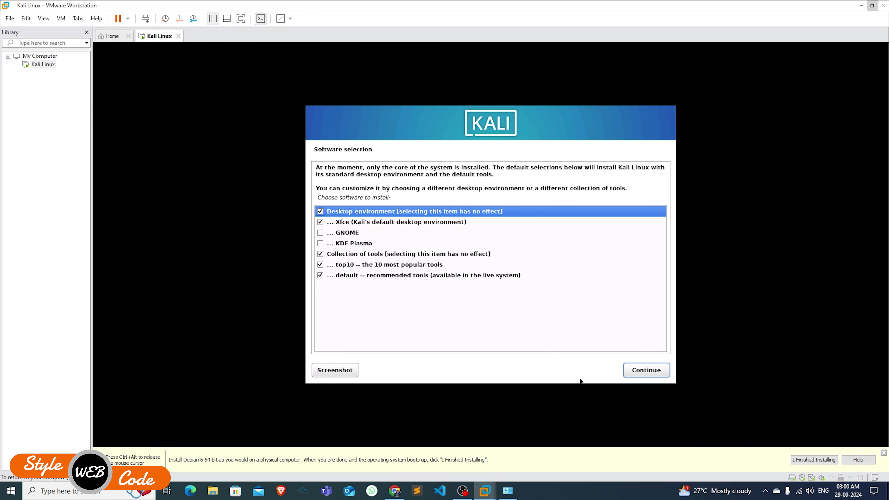
- Add GNOME alongside Xfce in Software selection and begin installing the selected software
left_click(321, 236)
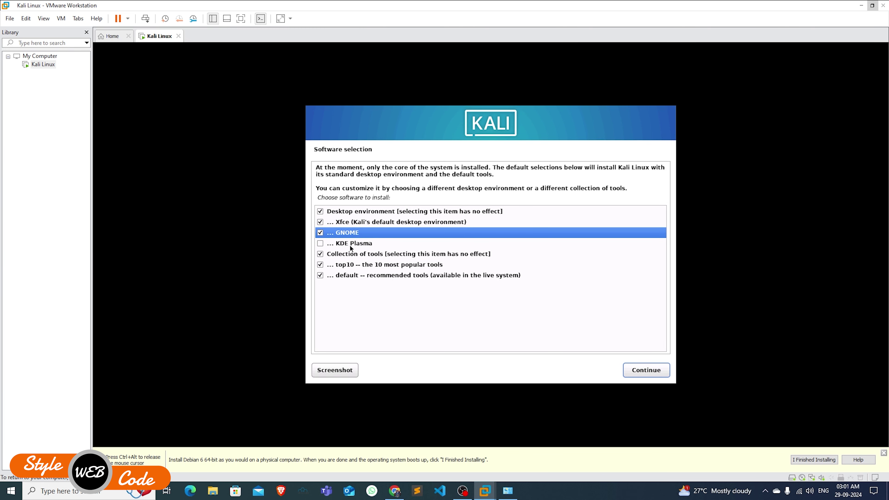
left_click(638, 370)
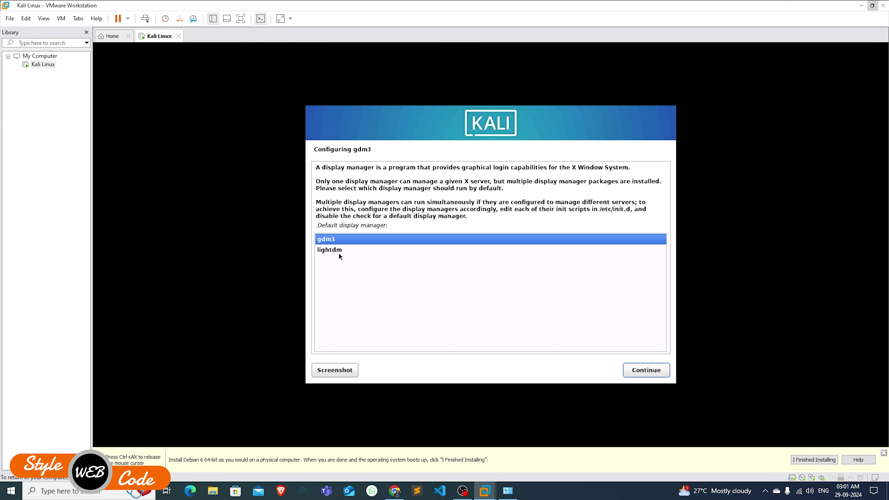
- Choose lightdm as the default display manager and let installation proceed
left_click(339, 255)
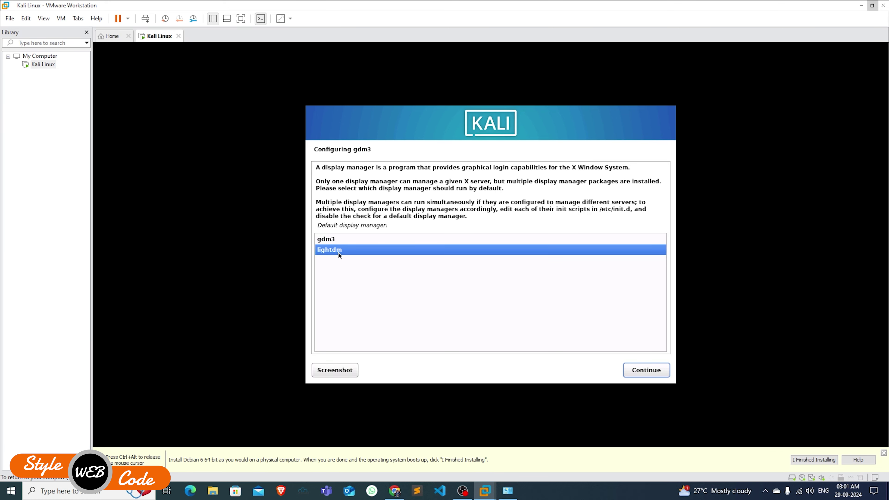
left_click(661, 371)
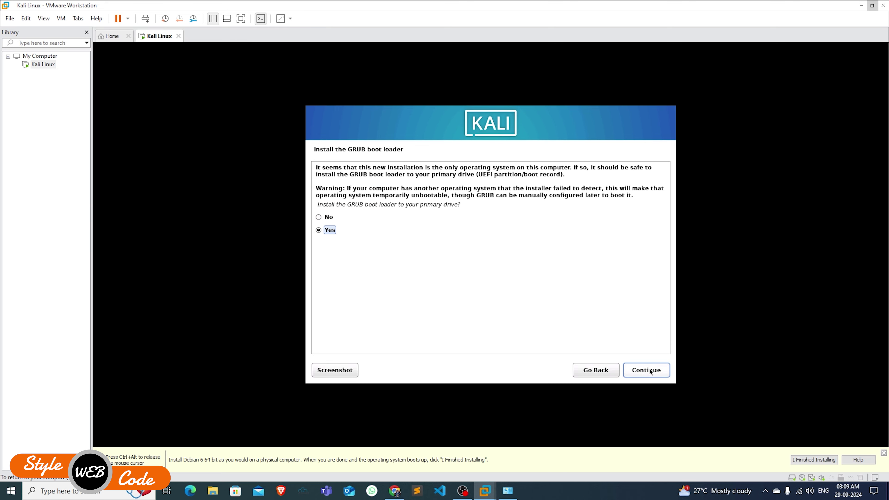
- Install the GRUB boot loader onto /dev/sda
left_click(650, 372)
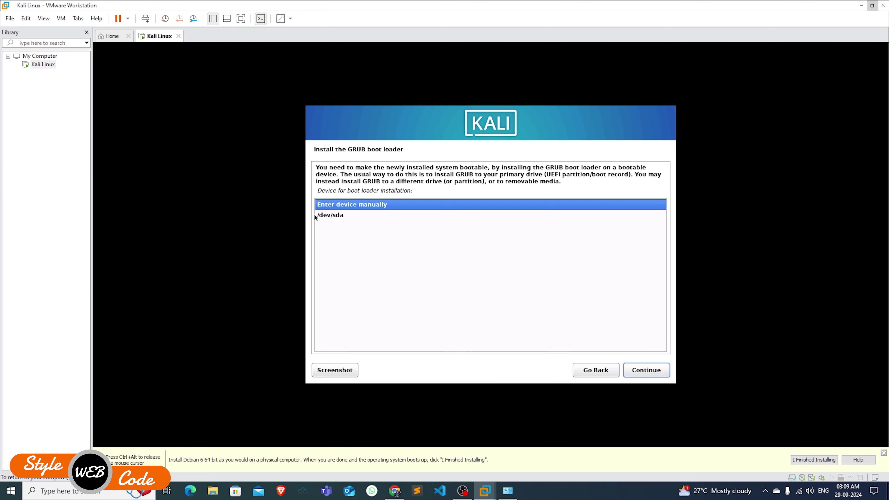
left_click(644, 373)
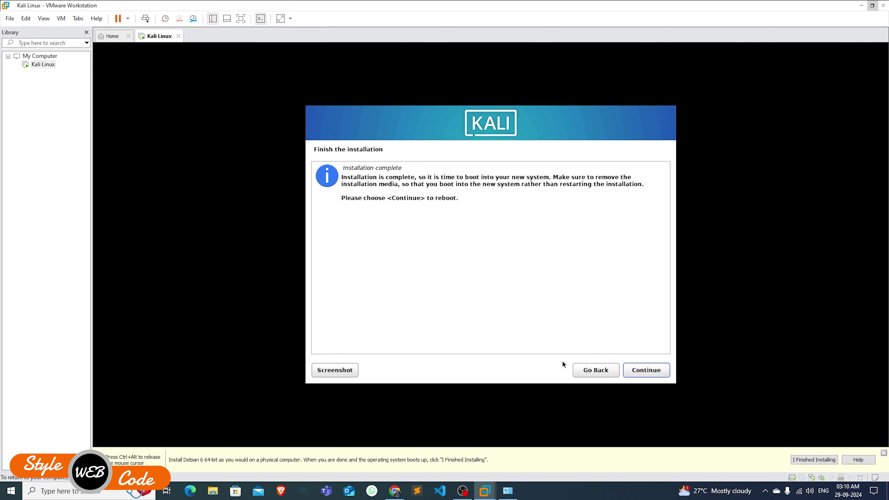
- Reboot into the installed Kali system and log in with the new user's username and password
left_click(644, 373)
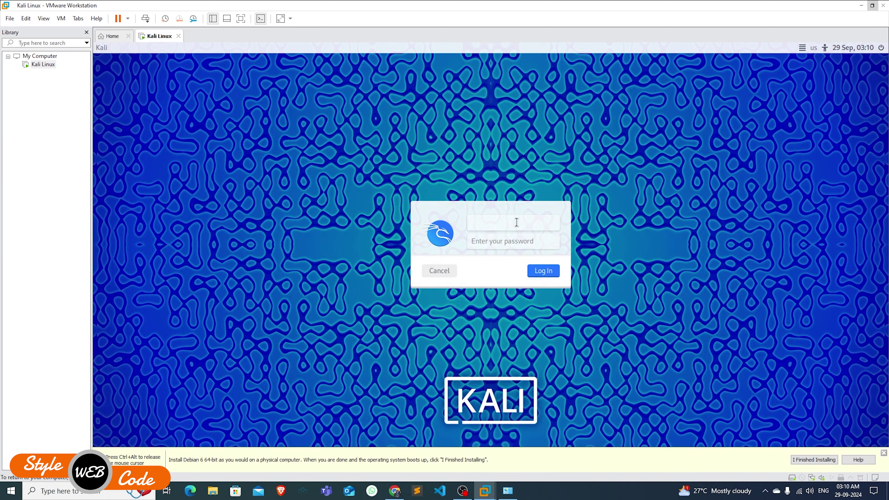
type("akhil")
key("Return")
type("•••••••••")
left_click(551, 272)
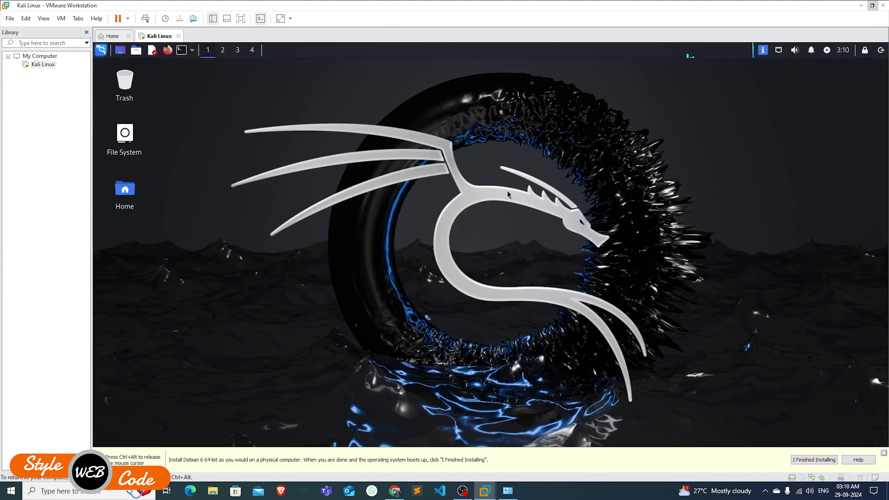